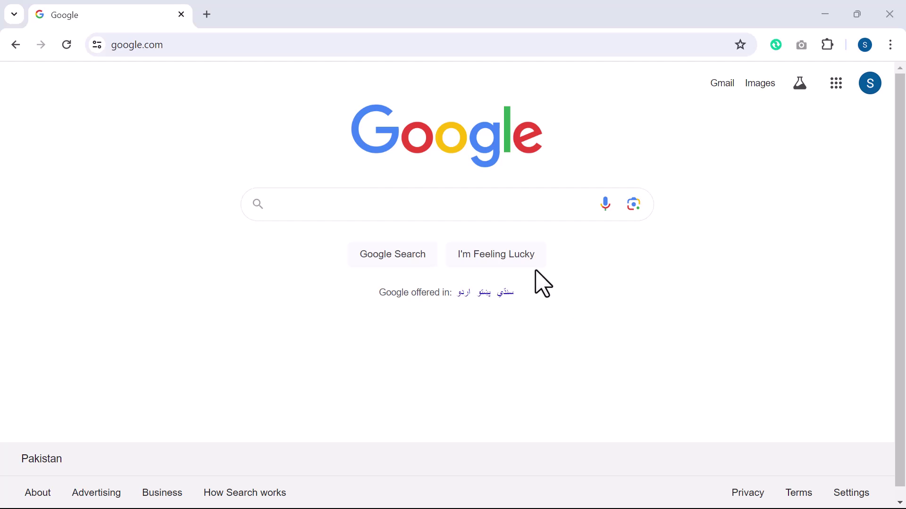
- Search Google for 'android studio', browse the Android Studio download page, then return to the results
left_click(500, 206)
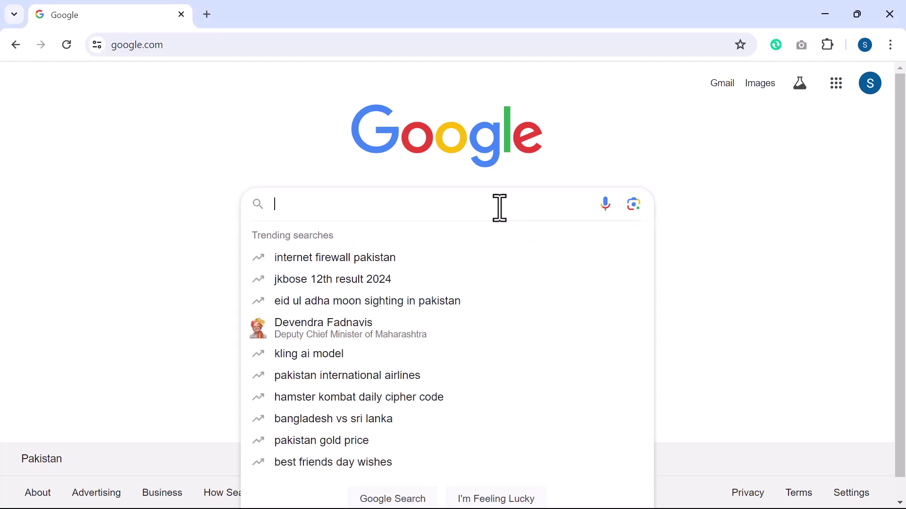
type("and")
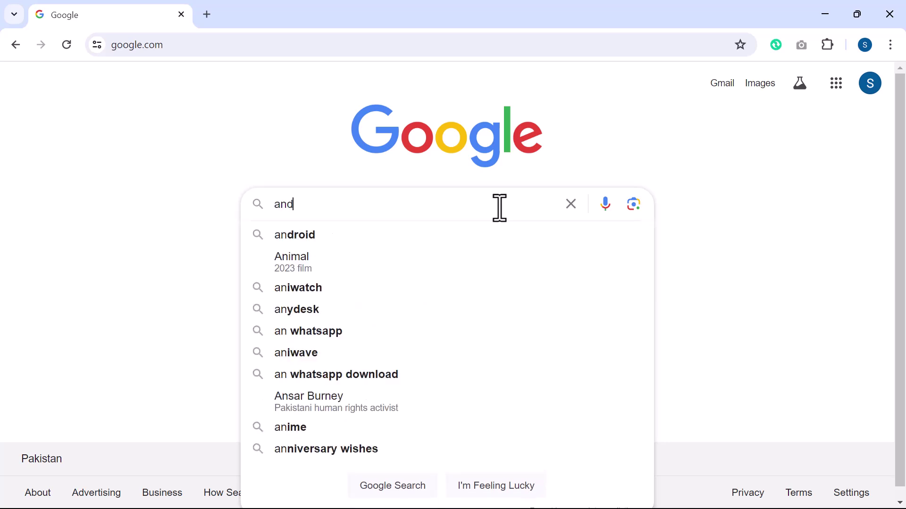
type("roid studio")
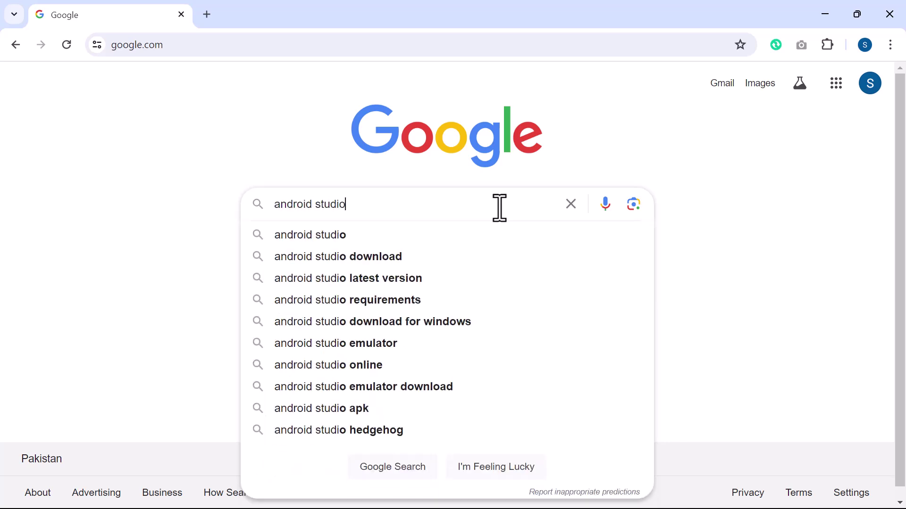
key("Return")
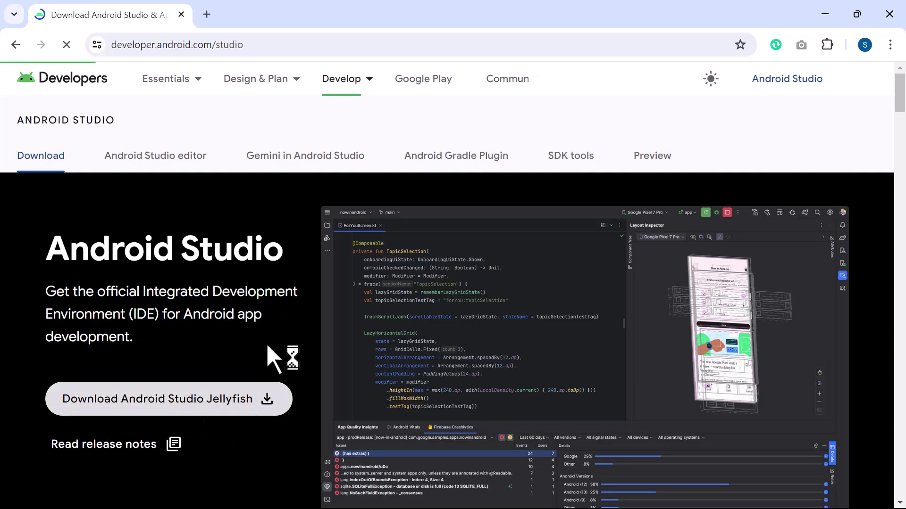
scroll(279, 344, "down", 4)
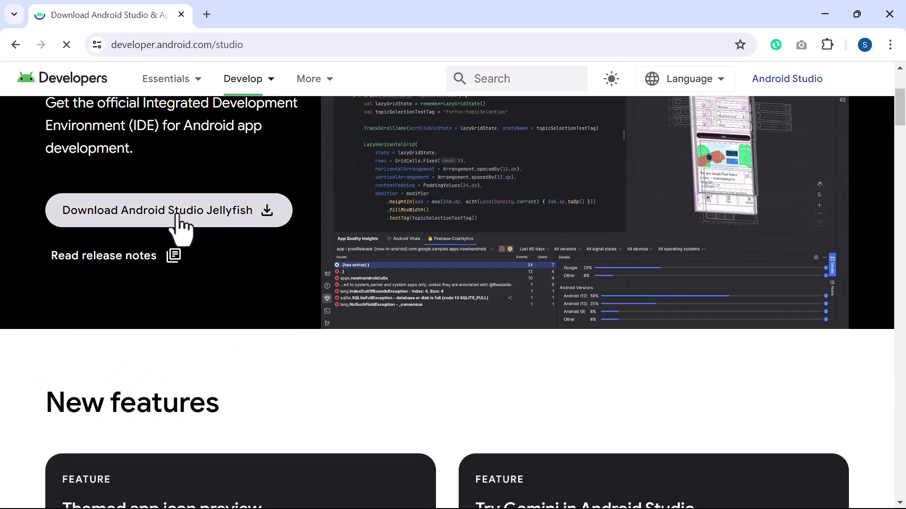
scroll(278, 297, "up", 4)
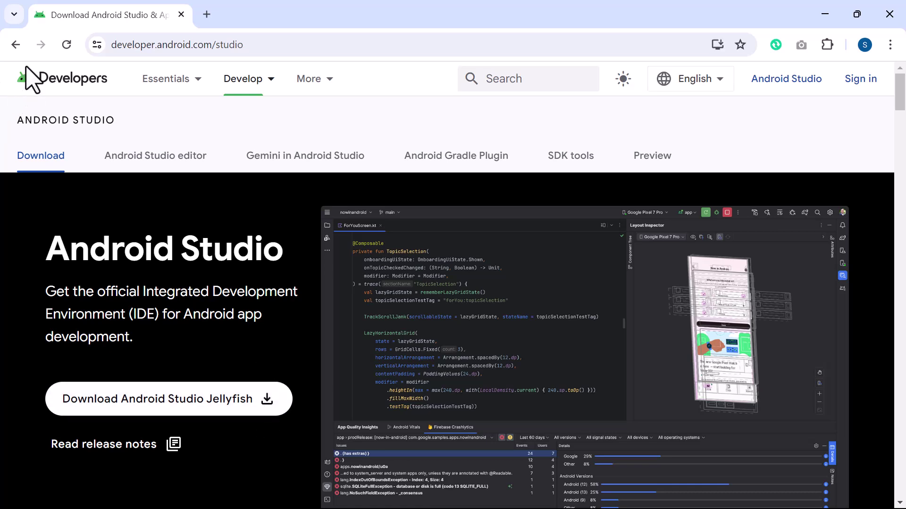
left_click(16, 45)
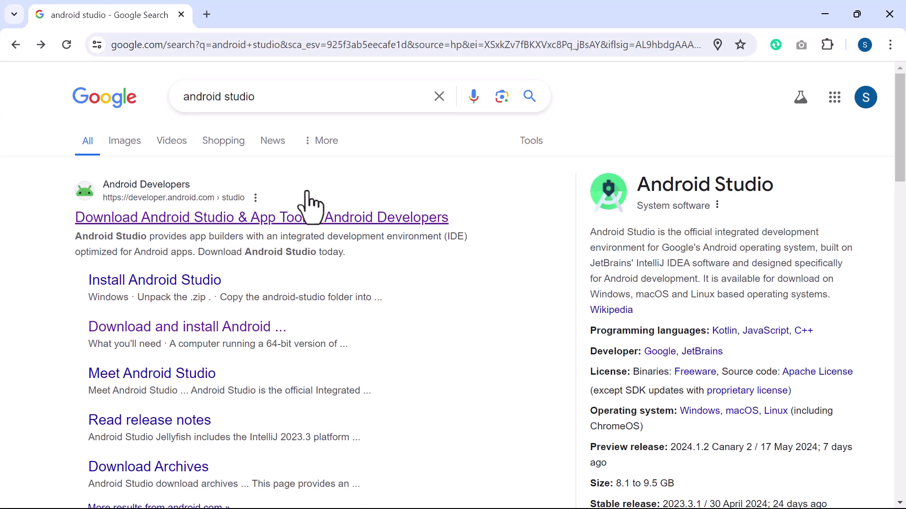
- Search Google for 'flutter sdk' and open the Flutter SDK archive page
left_click(439, 97)
type("fl")
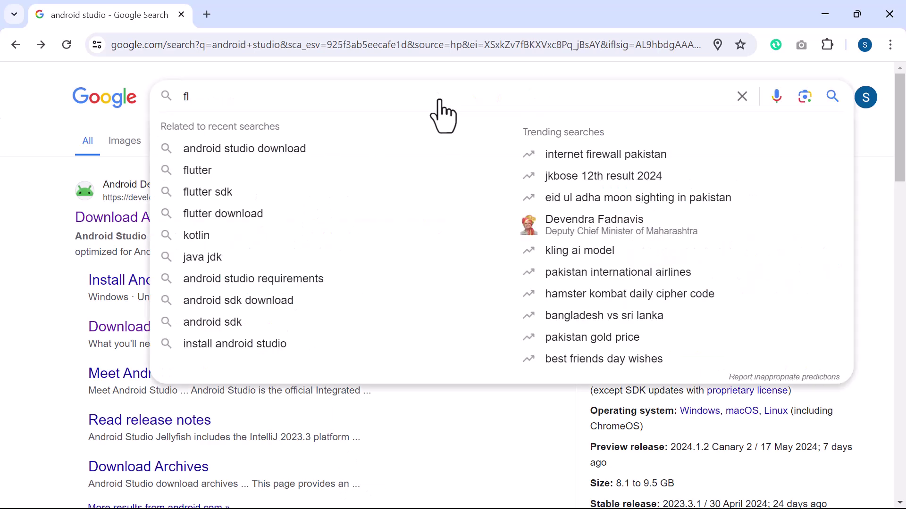
type("utter sdk")
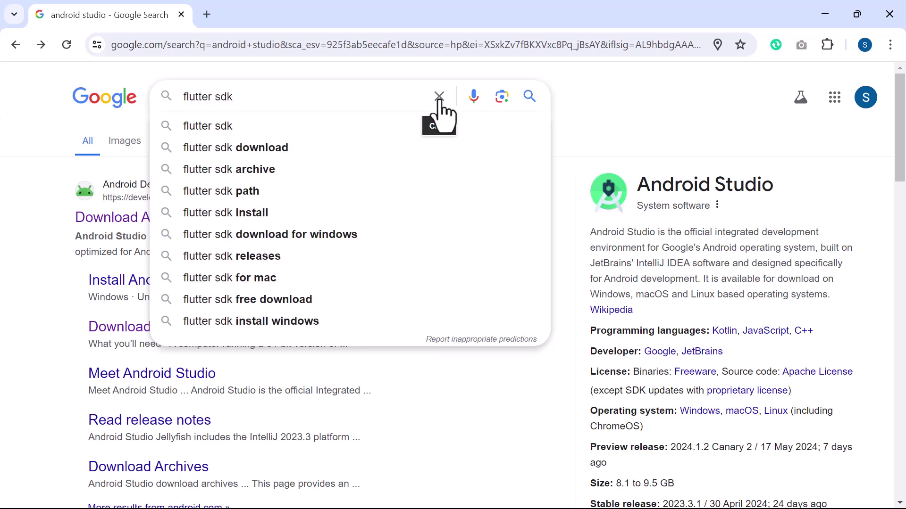
key("Return")
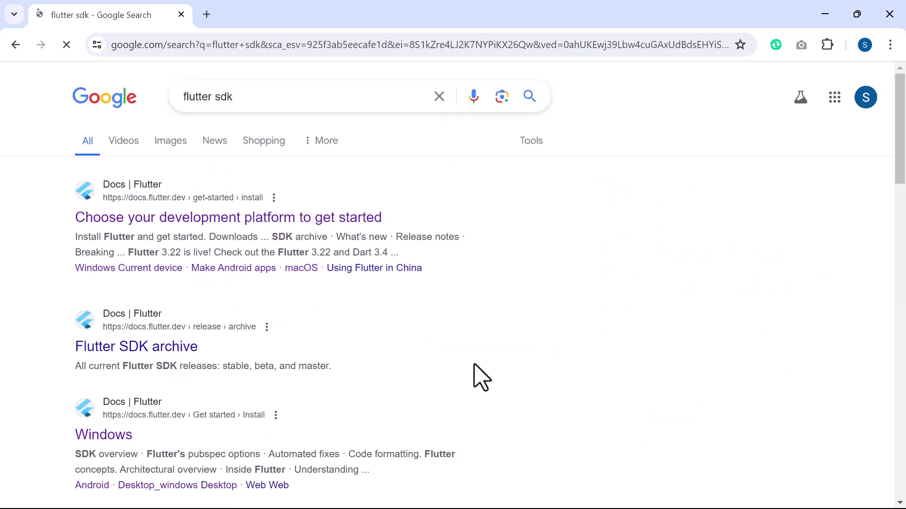
left_click(166, 349)
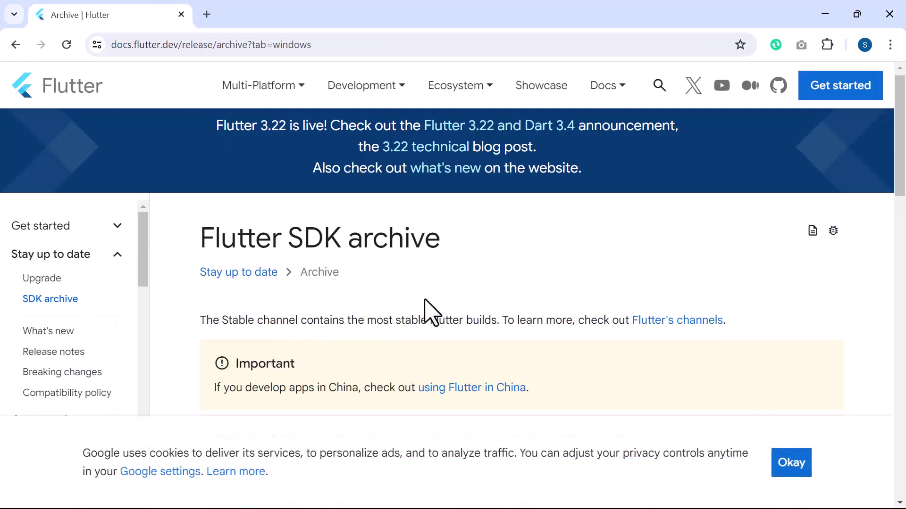
- Pick the Stable channel (Windows) 3.22.2 release, then cancel its download prompt
scroll(429, 313, "down", 8)
scroll(429, 312, "down", 4)
scroll(429, 312, "down", 3)
scroll(426, 308, "up", 3)
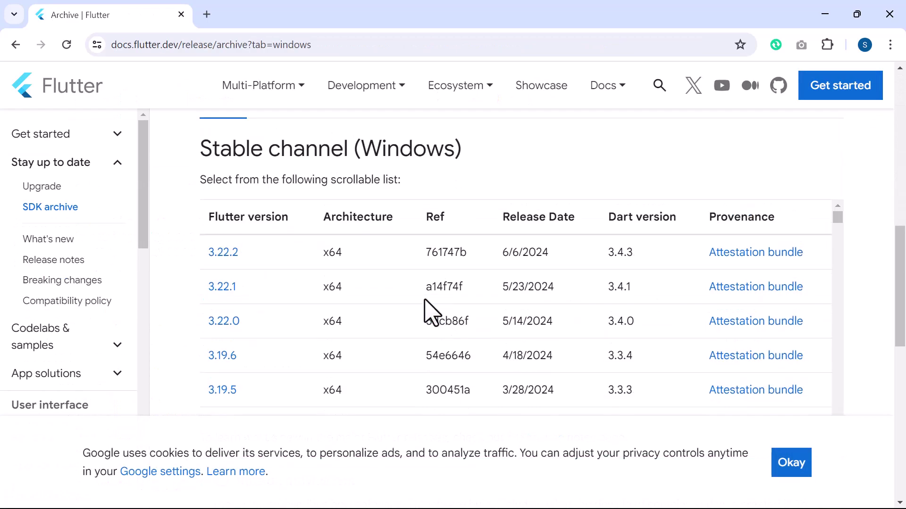
left_click(226, 254)
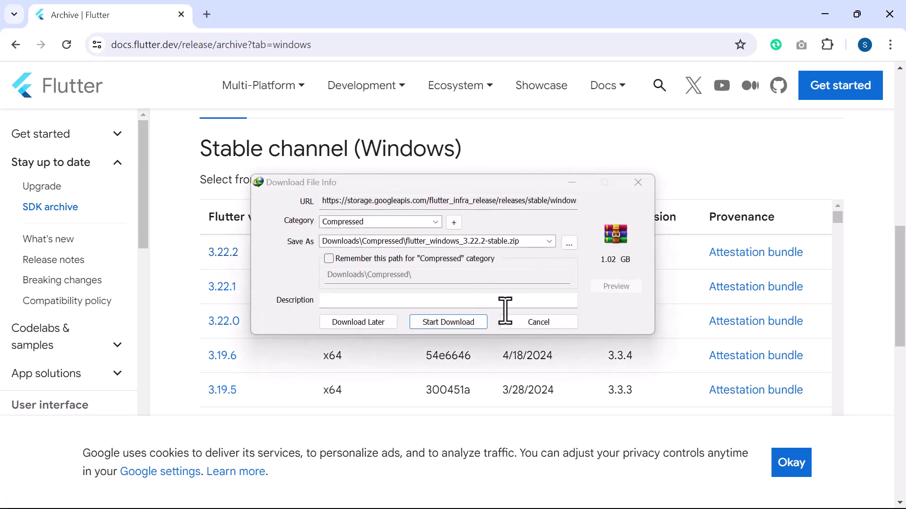
left_click(525, 326)
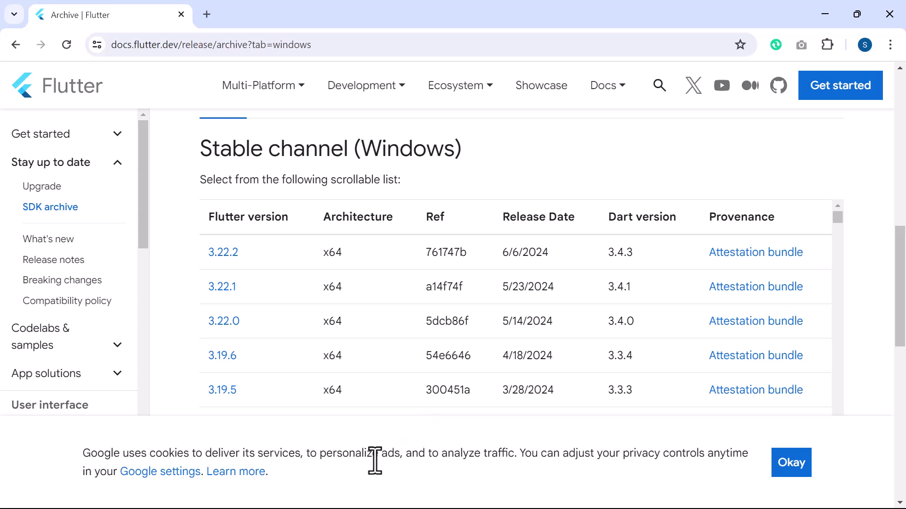
- Open the C:\flutter\bin folder and copy its full path from the address bar
left_click(354, 493)
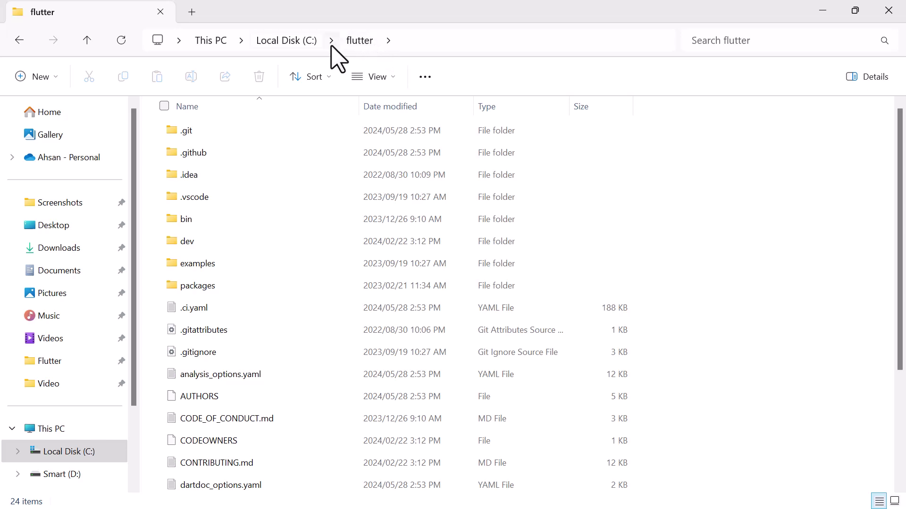
double_click(187, 220)
left_click(487, 41)
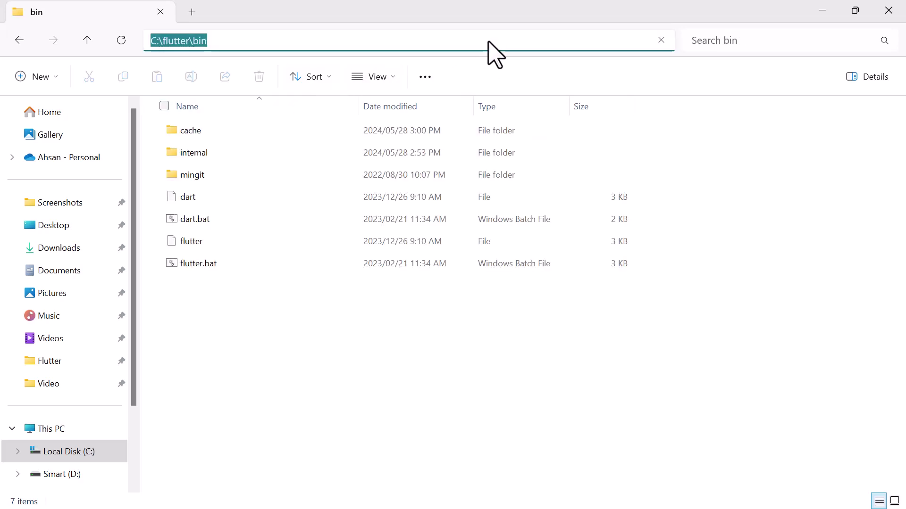
left_click(773, 315)
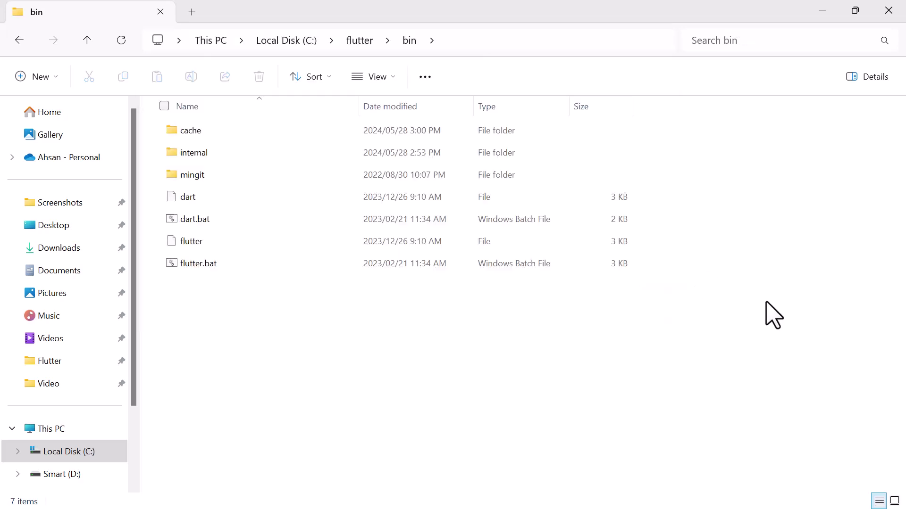
- Search 'envir' in Windows and open the system environment variable settings
key("super")
type("env")
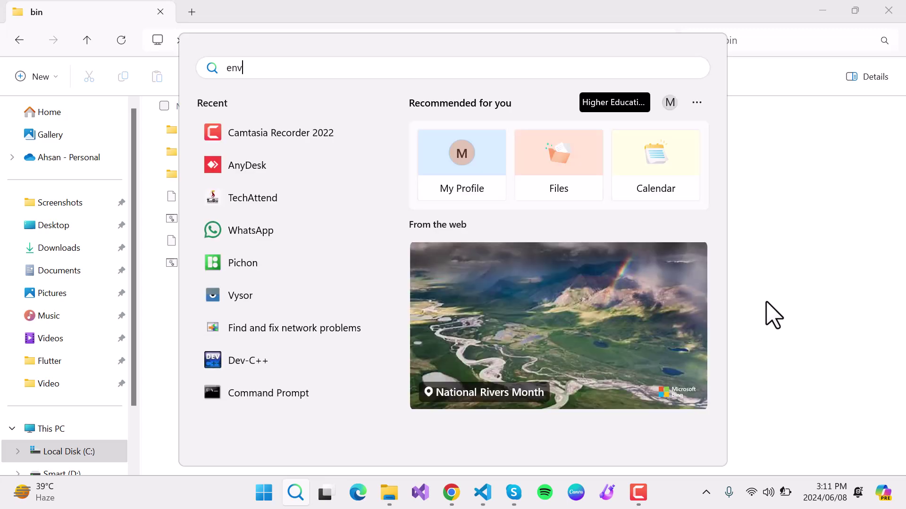
type("ir")
key("Return")
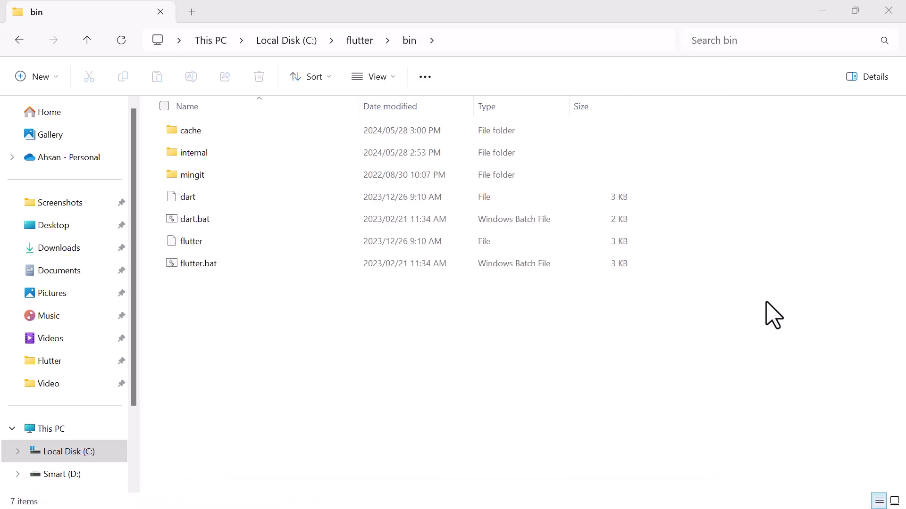
- Open Environment Variables and start editing the system Path variable
left_click(332, 387)
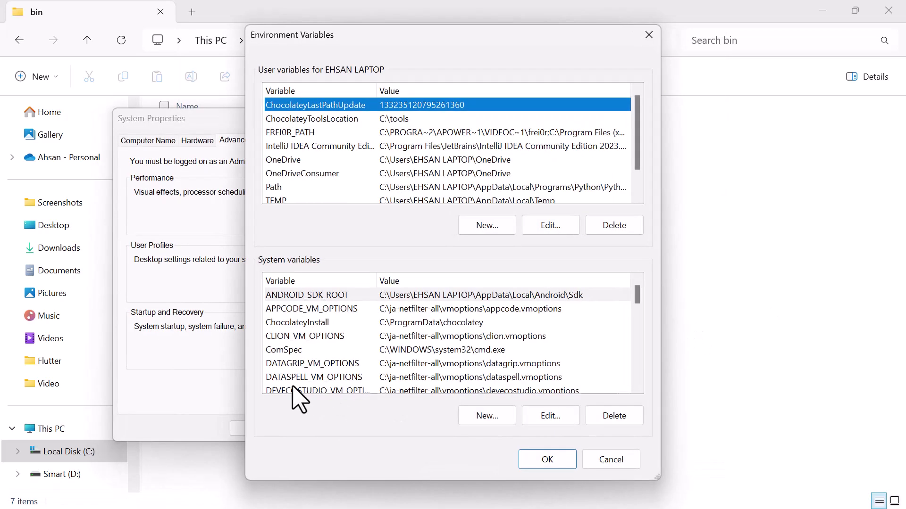
scroll(309, 330, "down", 2)
scroll(309, 321, "down", 2)
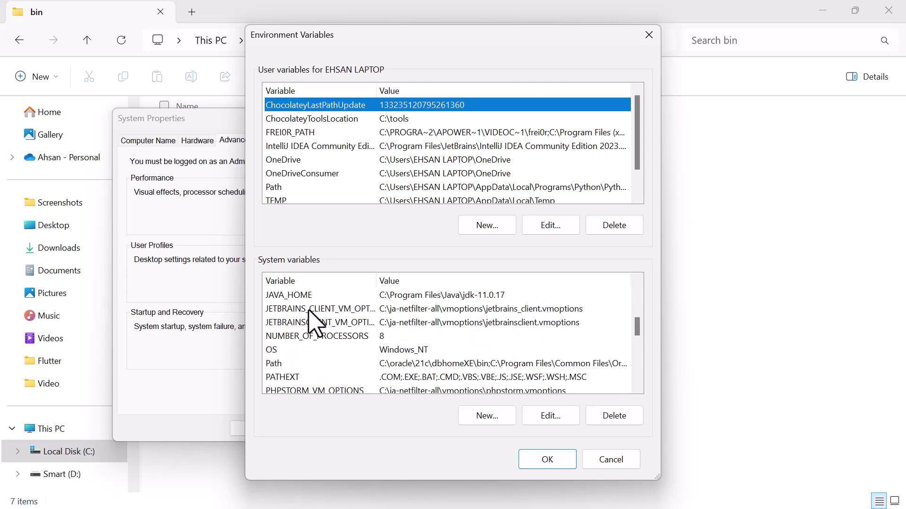
left_click(295, 364)
left_click(548, 417)
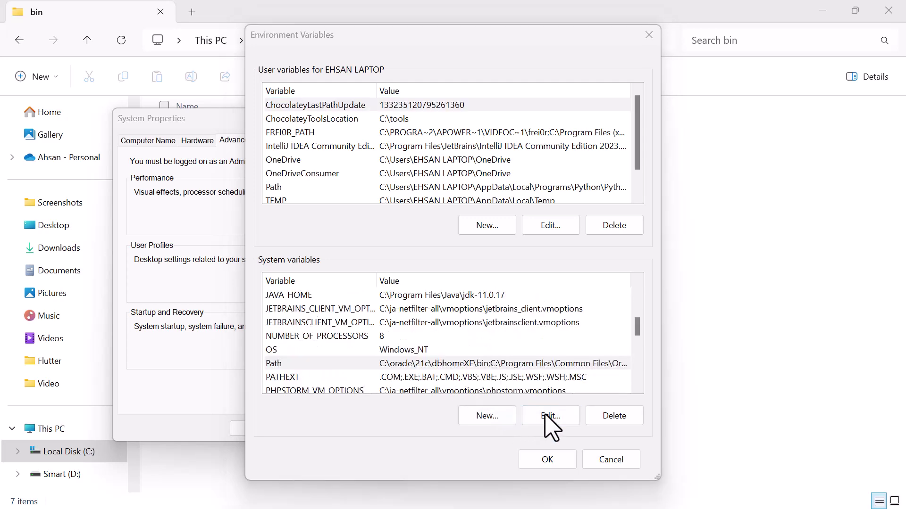
- Add a C:\flutter\bin entry to Path and confirm every dialog with OK
scroll(394, 262, "down", 5)
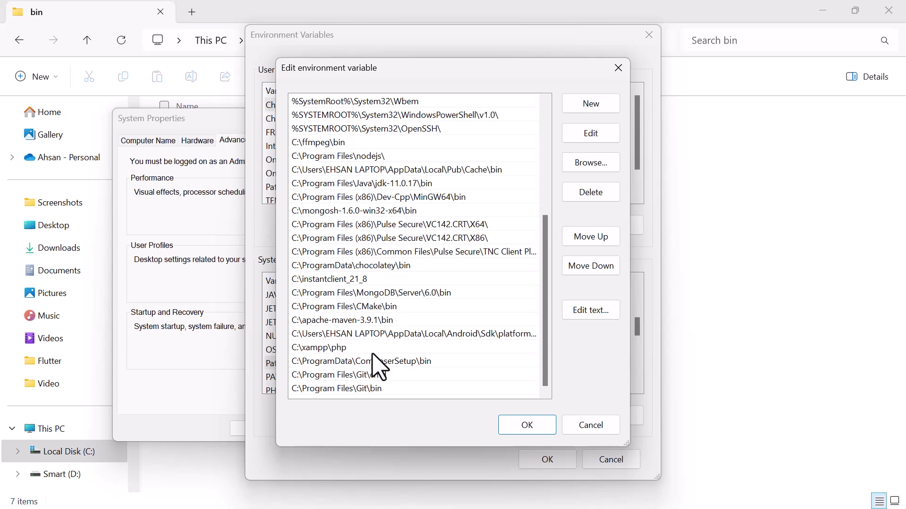
left_click(587, 106)
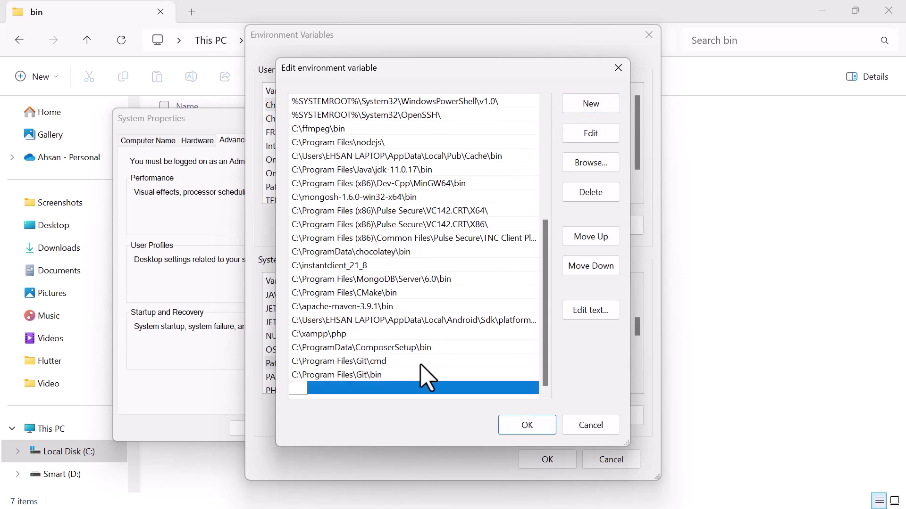
type("C:\\flutter\\bin")
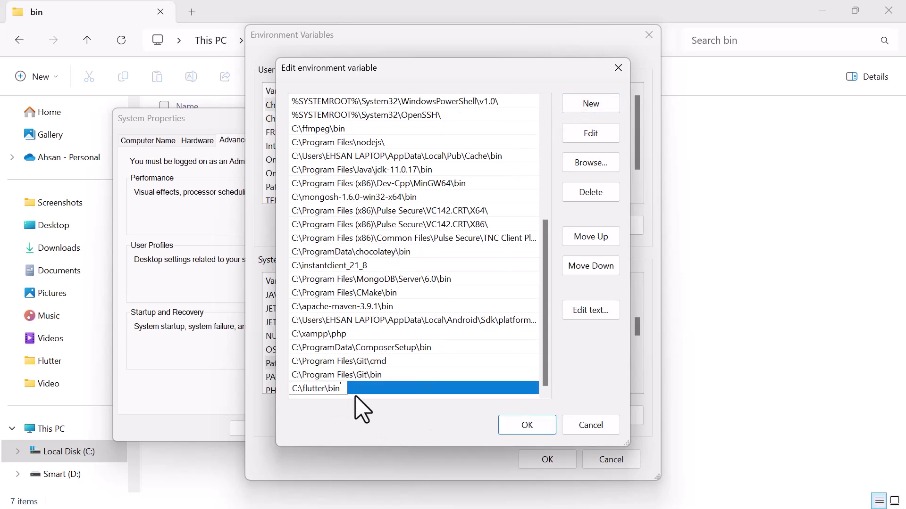
key("Escape")
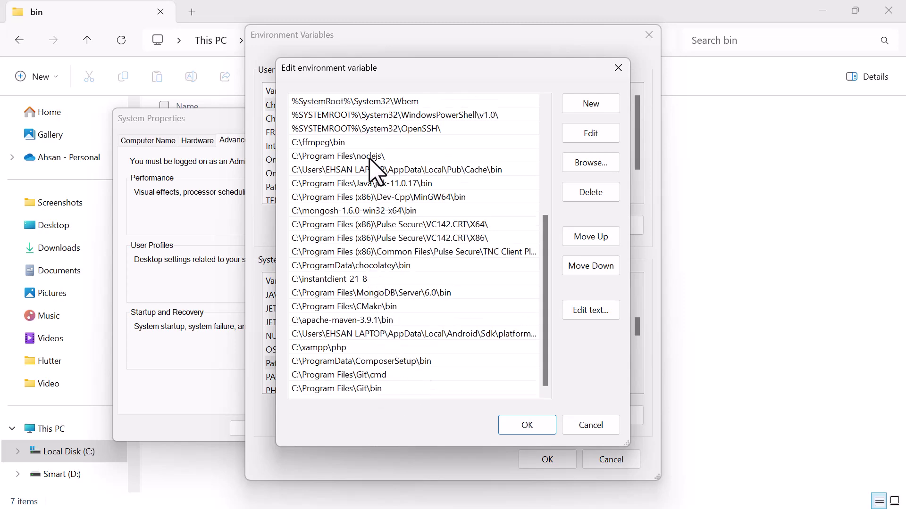
left_click(585, 427)
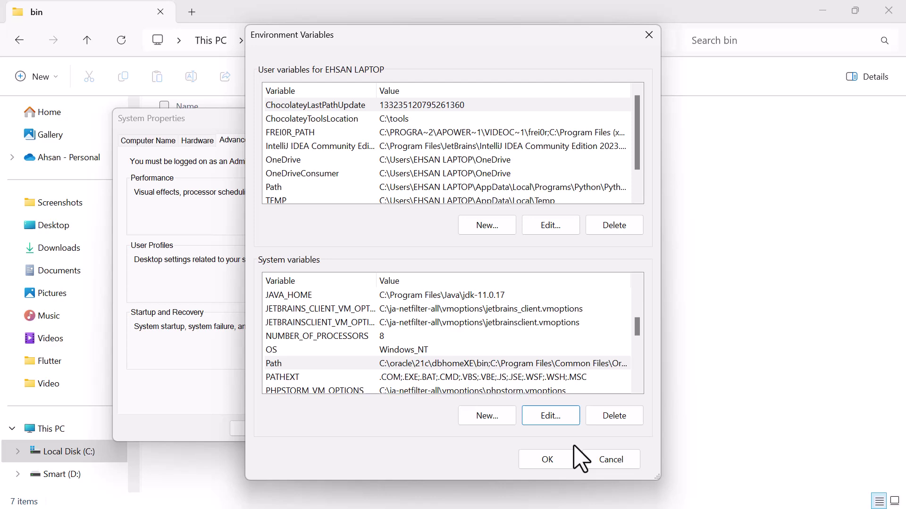
left_click(546, 458)
left_click(323, 433)
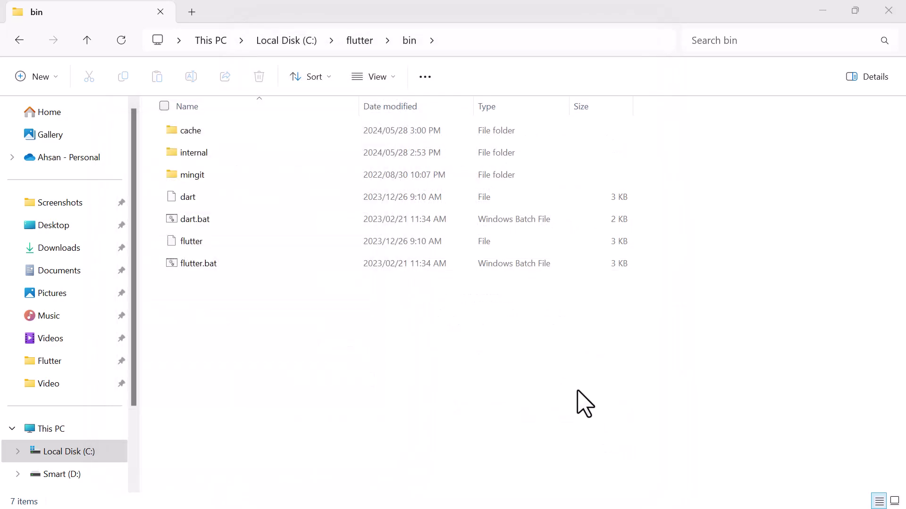
- Open Command Prompt from search and run 'flutter doctor'
key("super")
type("cmd")
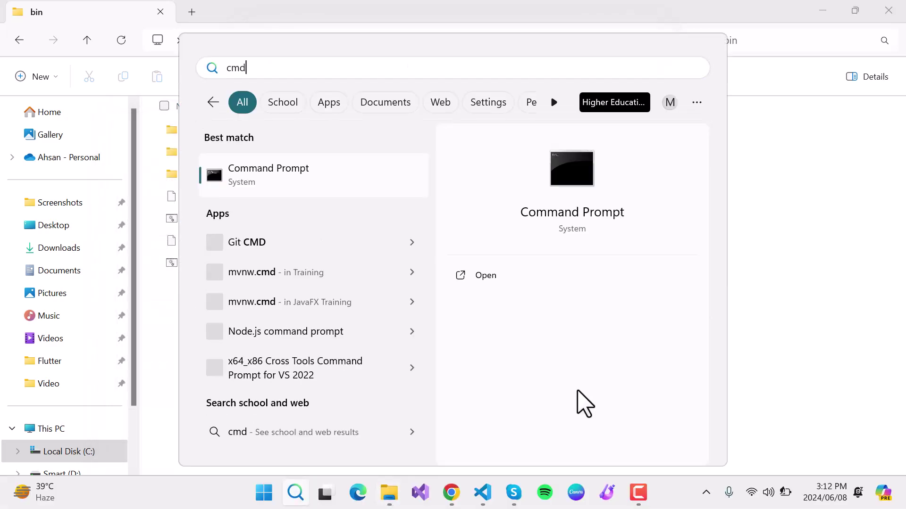
key("Return")
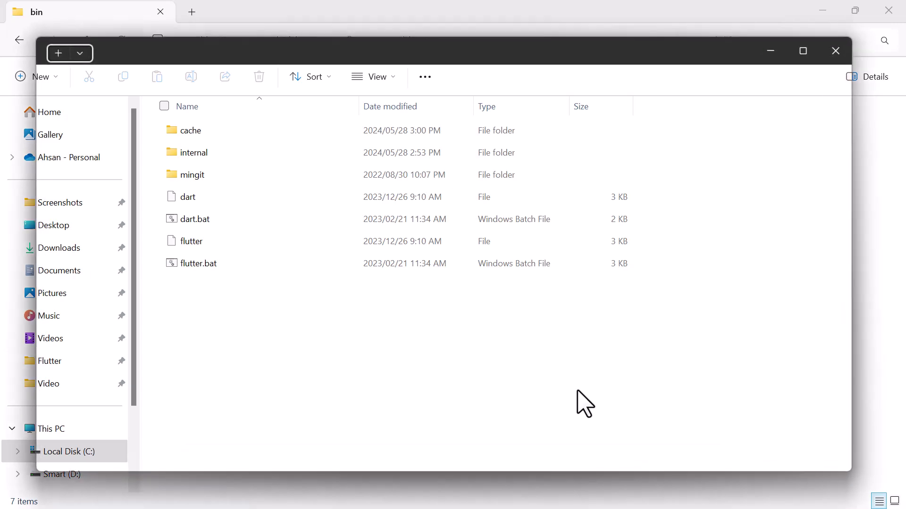
type("f;l")
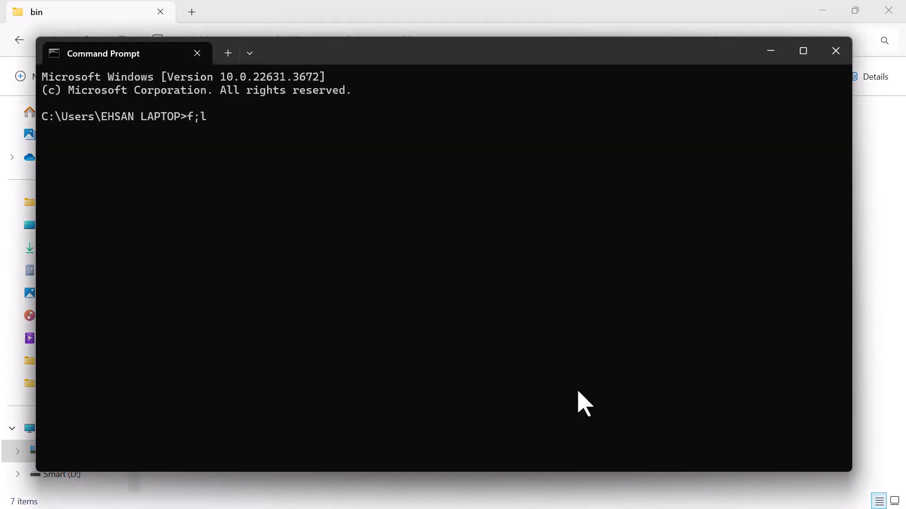
key("BackSpace")
key("BackSpace")
type("lutter")
type(" doctor")
key("Return")
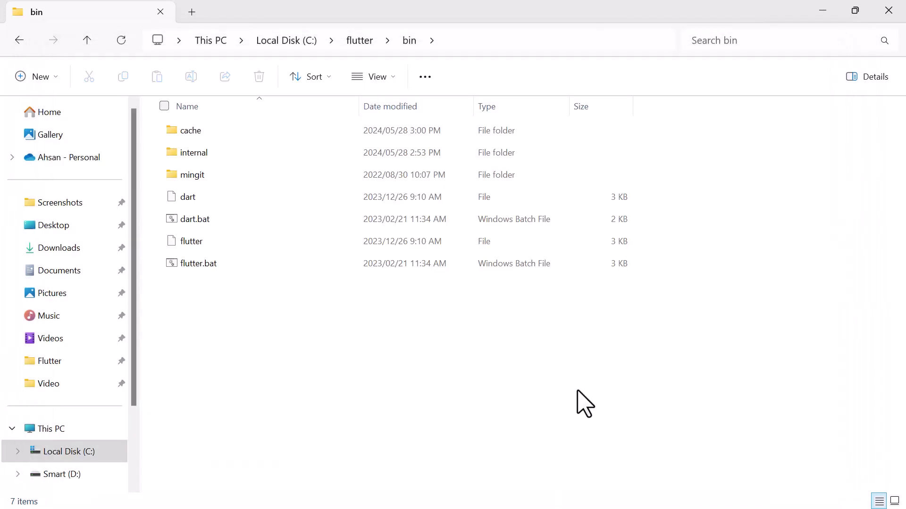
- Search 'cmd' again and bring up Command Prompt's launch options
key("super+s")
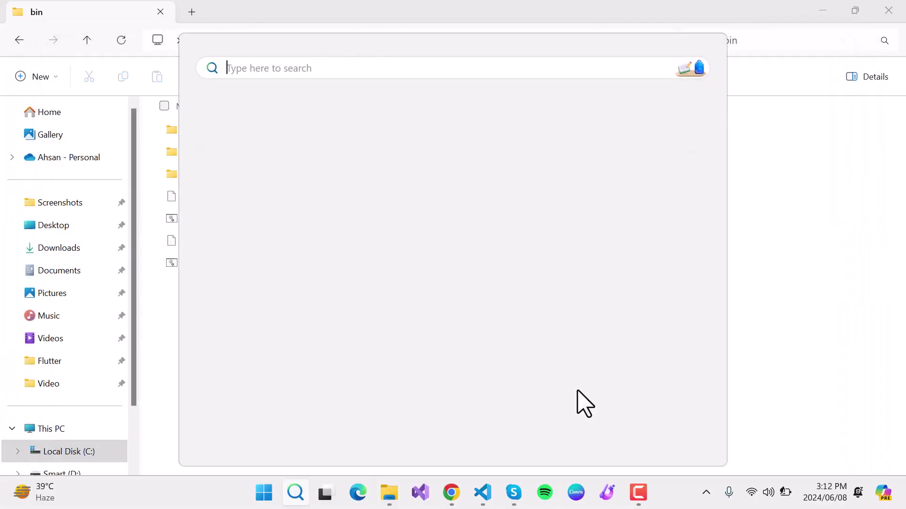
type("cmd")
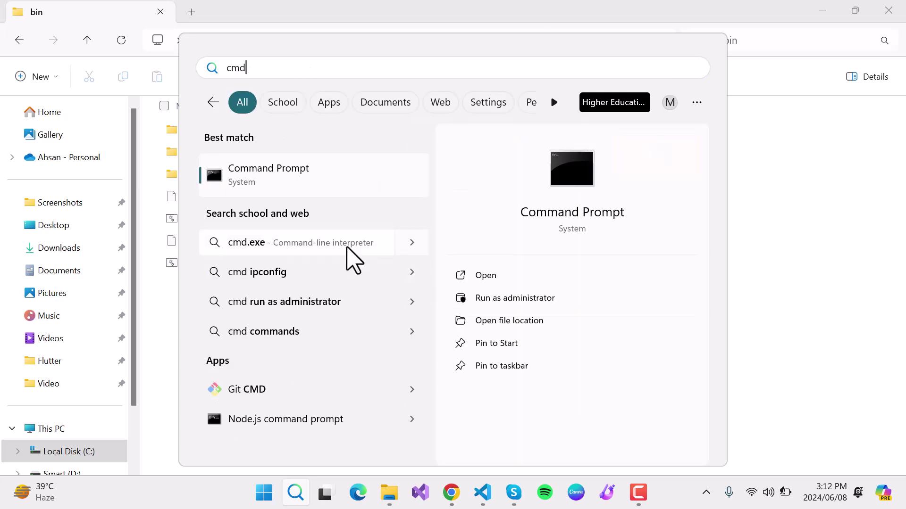
right_click(308, 185)
- Run Command Prompt as administrator and inspect the flutter doctor command and Visual Studio check
left_click(348, 203)
type("flutter doctor")
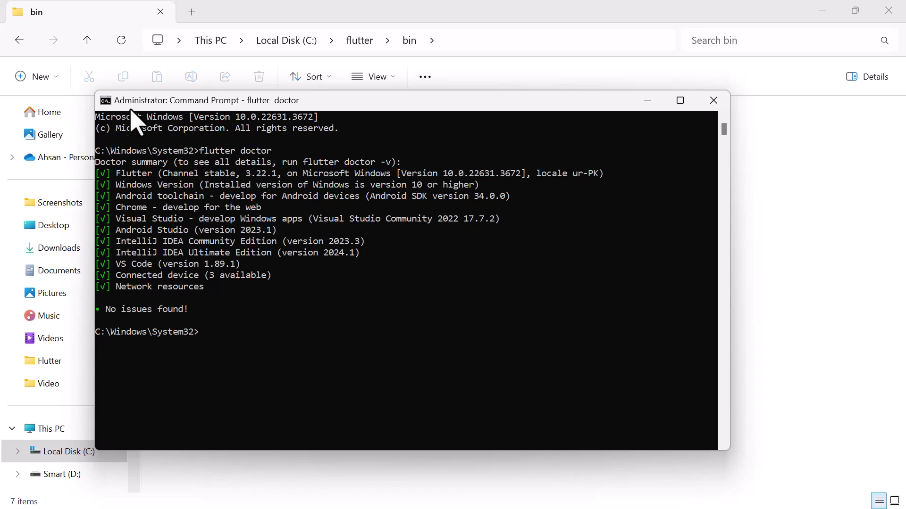
left_click_drag(199, 151, 302, 152)
left_click(258, 200)
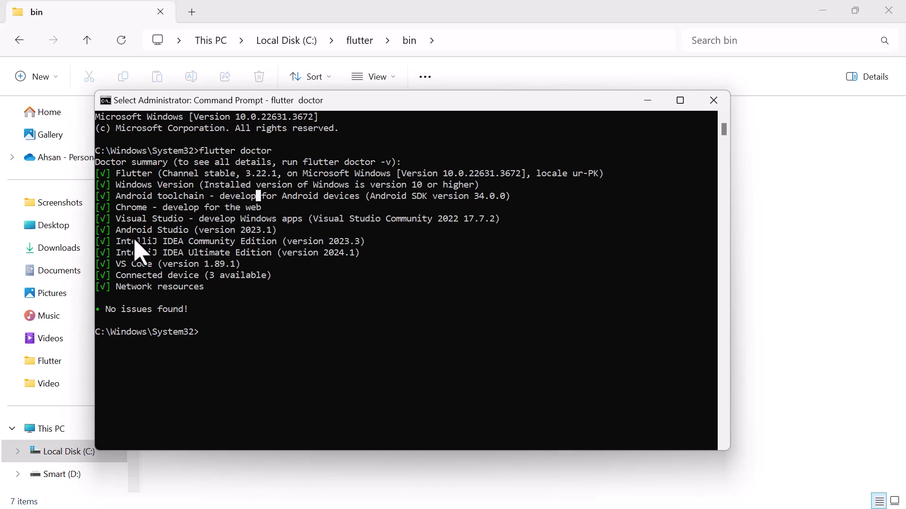
left_click_drag(116, 219, 241, 222)
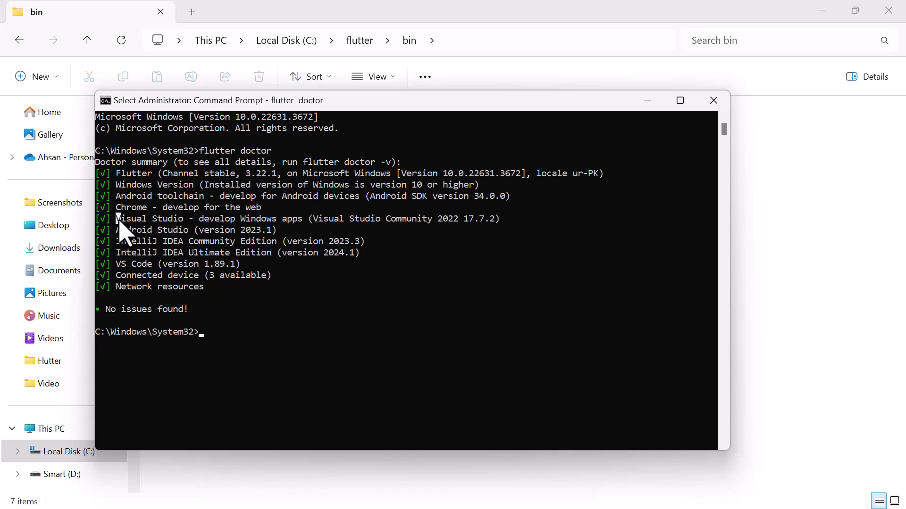
left_click(243, 220)
left_click_drag(268, 219, 154, 220)
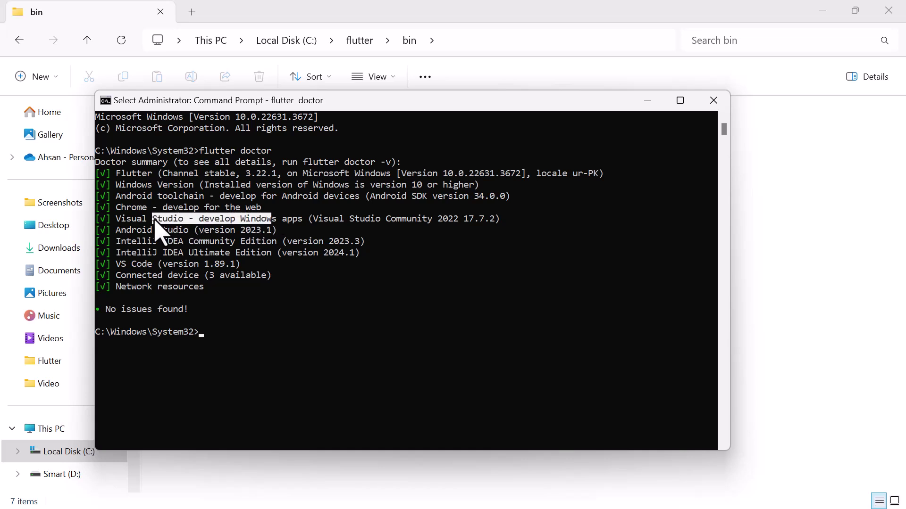
left_click(137, 225)
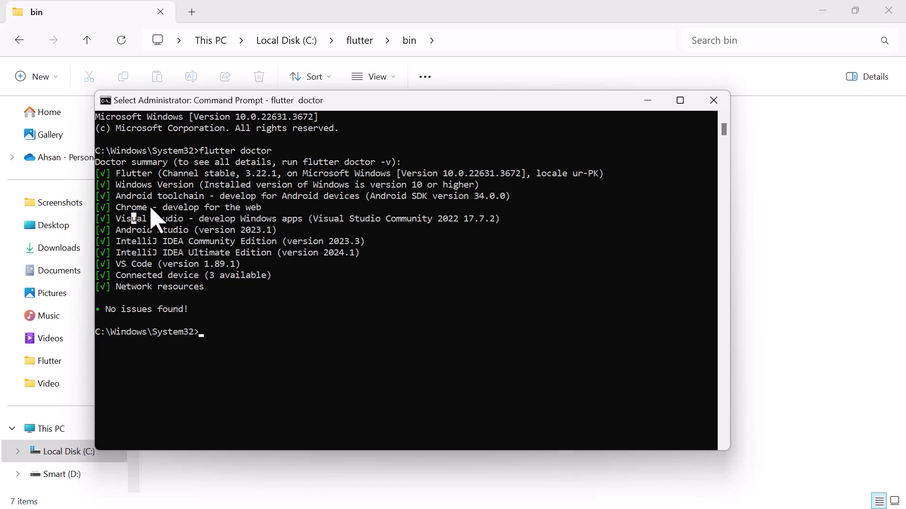
- Review the Android toolchain, Android Studio 2023.1 and VS Code 1.89.1 checks
left_click_drag(121, 196, 207, 197)
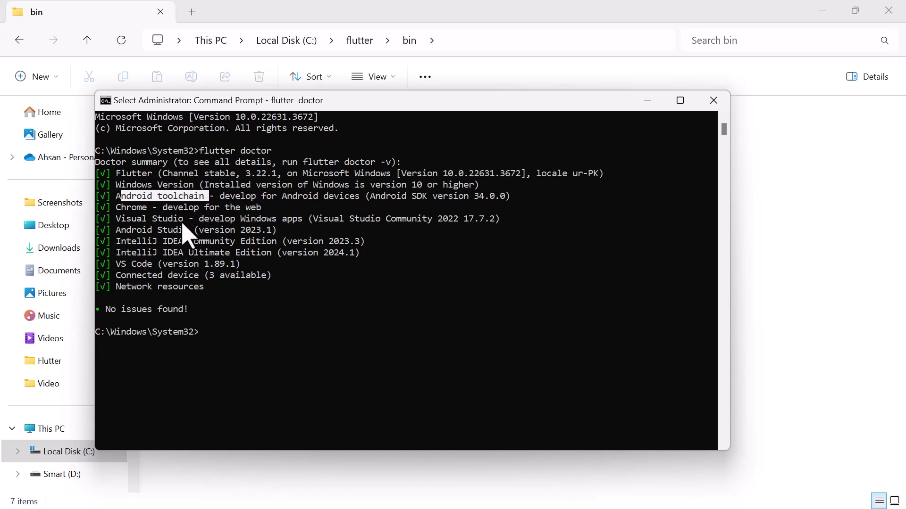
left_click_drag(169, 230, 251, 230)
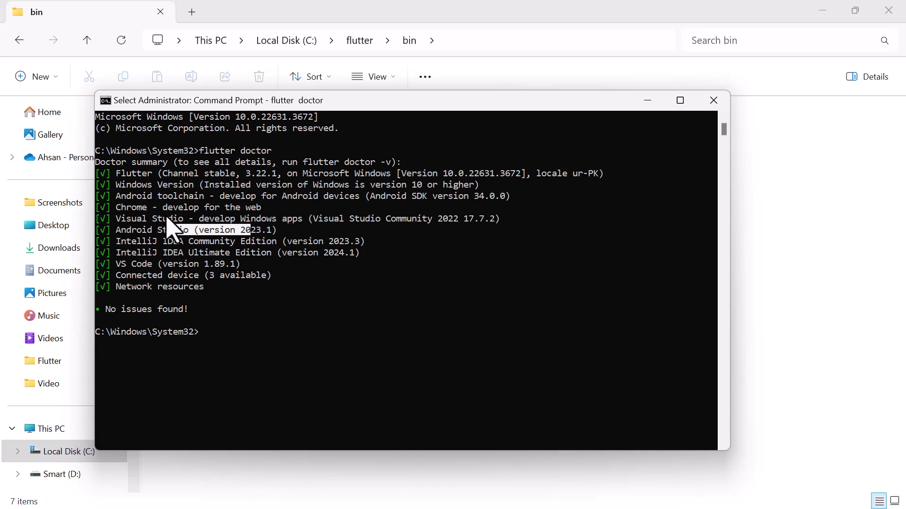
left_click(258, 276)
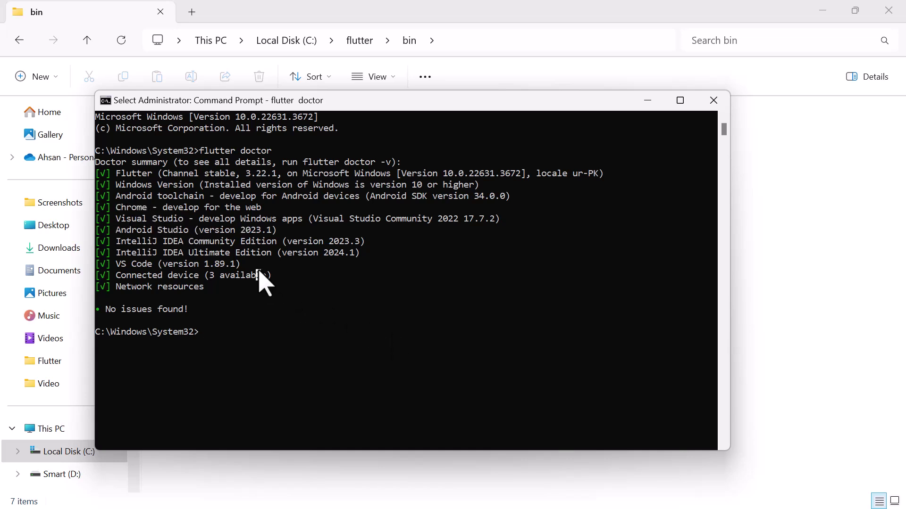
left_click_drag(123, 264, 203, 265)
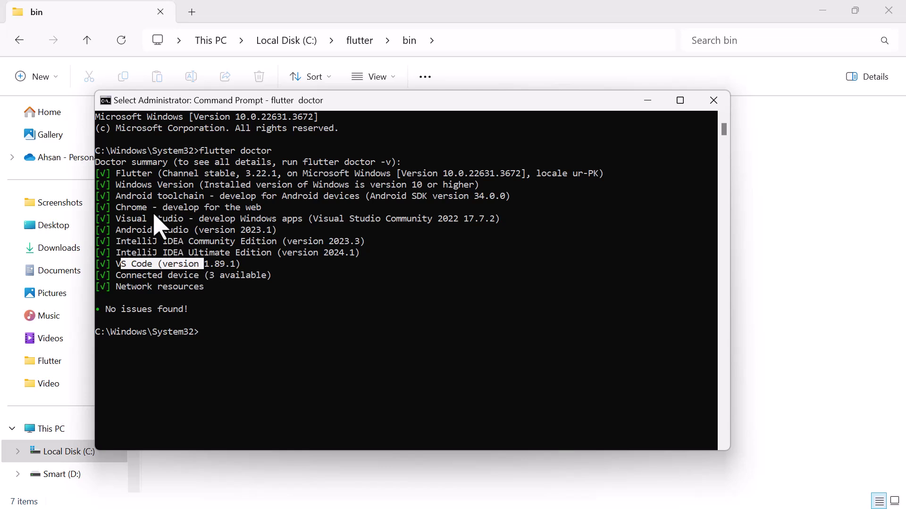
left_click_drag(147, 196, 220, 201)
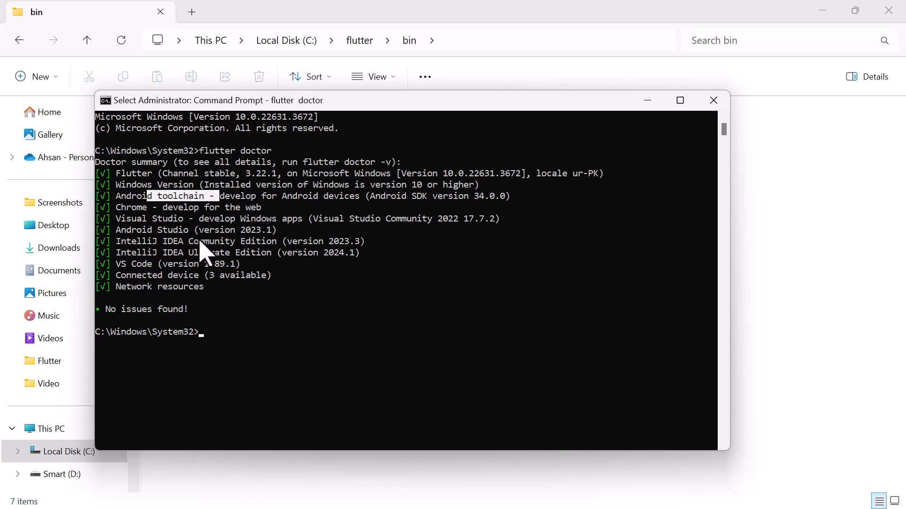
left_click_drag(122, 265, 171, 268)
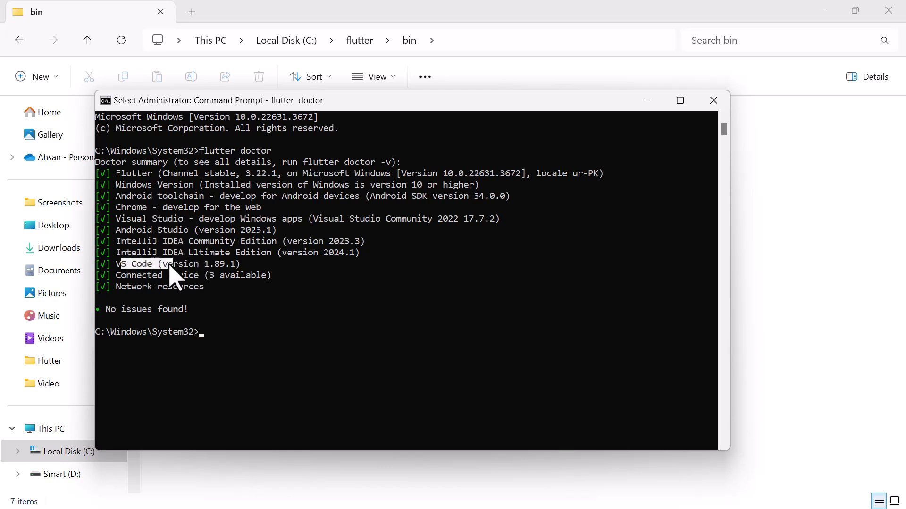